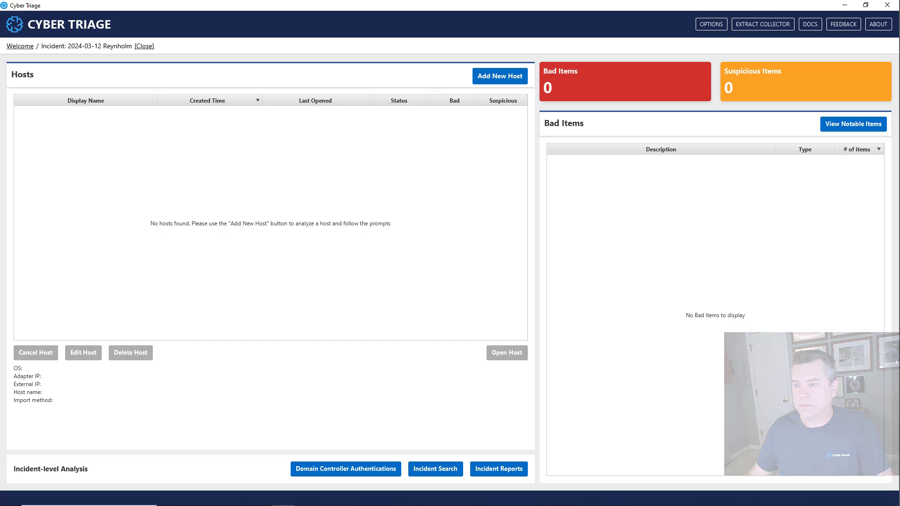
# Create a file collection rule set named REYNHOLM with the description "Files specific to the reynholm investigation".
pyautogui.click(716, 30)
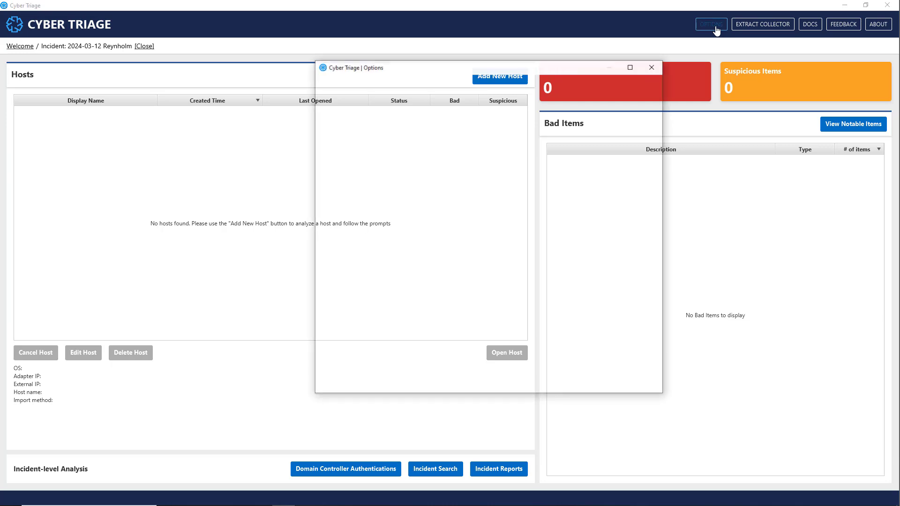
pyautogui.click(625, 92)
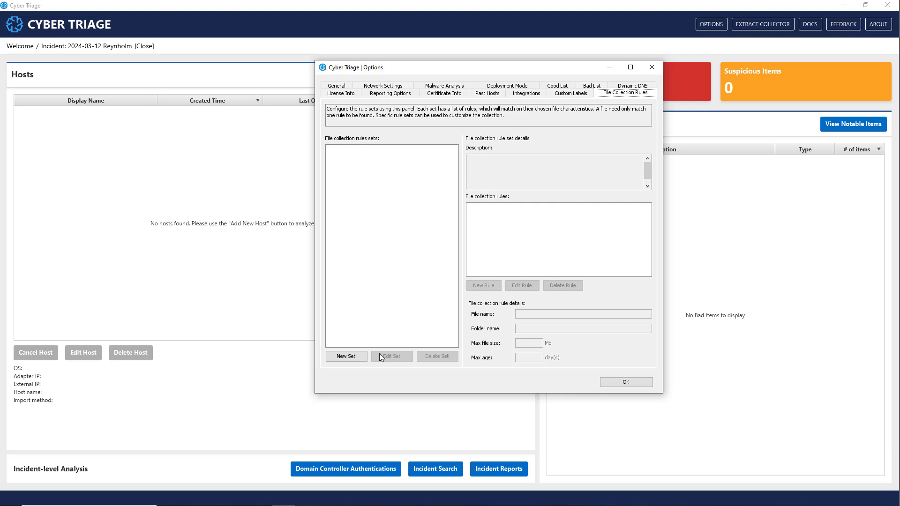
pyautogui.click(346, 356)
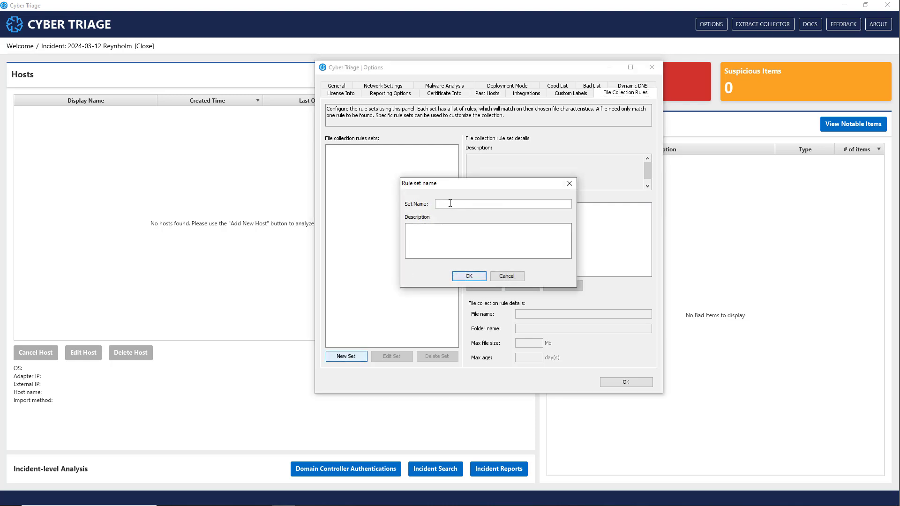
pyautogui.click(450, 203)
pyautogui.write('REYNHOLM')
pyautogui.press('Tab')
pyautogui.write('Files specific to the reynhlolm investigation')
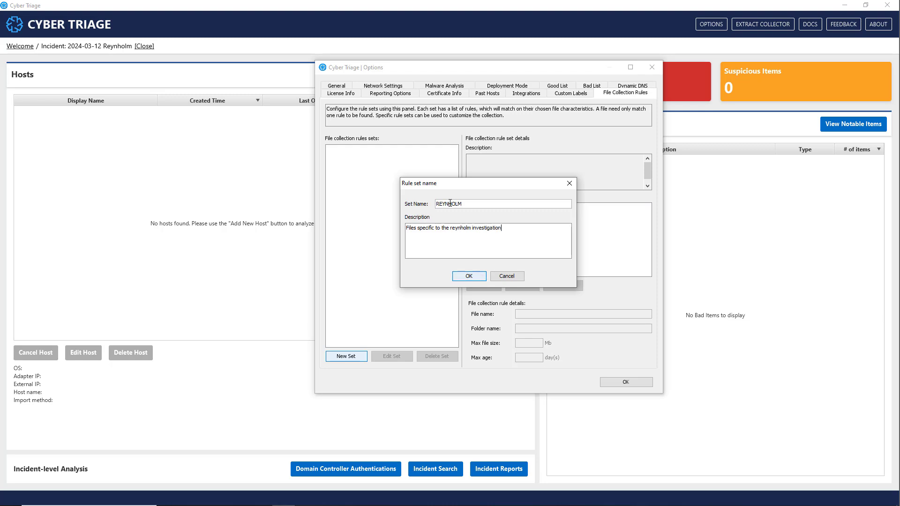
pyautogui.click(469, 277)
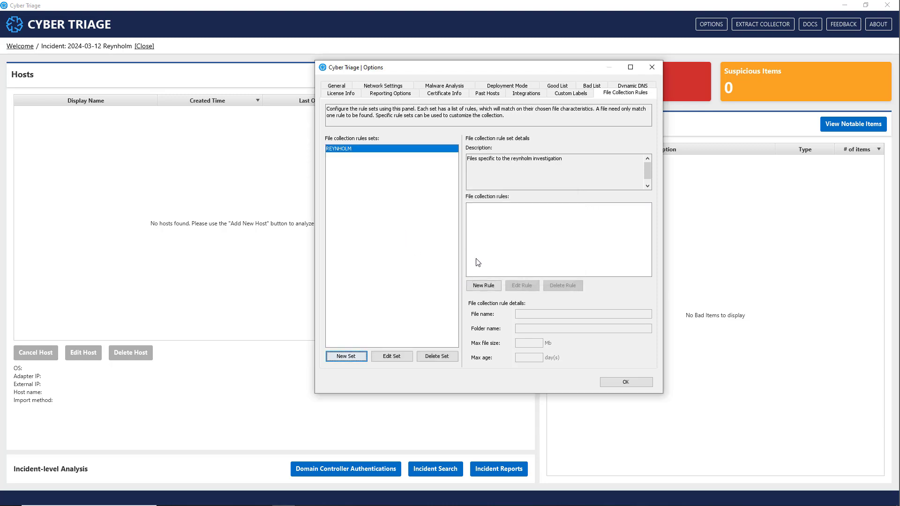
# Add a rule named "Word files" to the REYNHOLM set that matches the file name *.docx.
pyautogui.click(480, 287)
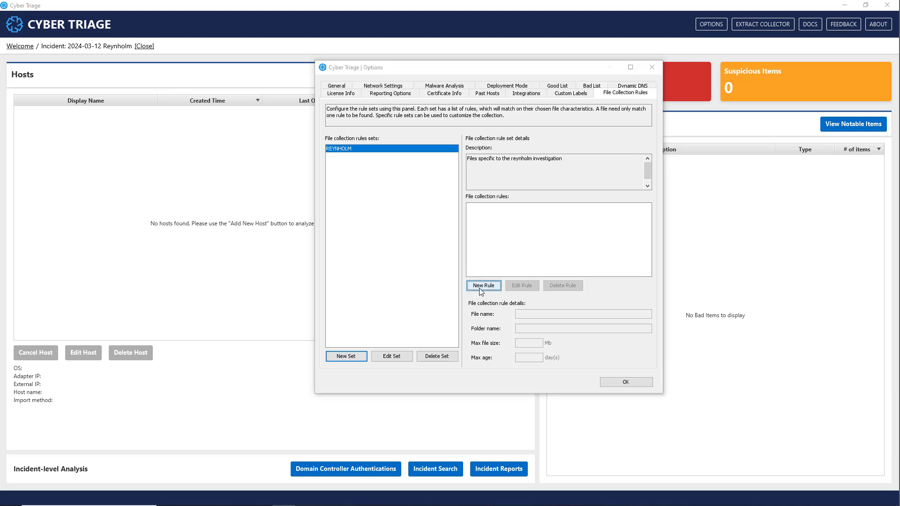
pyautogui.click(467, 177)
pyautogui.write('Word files')
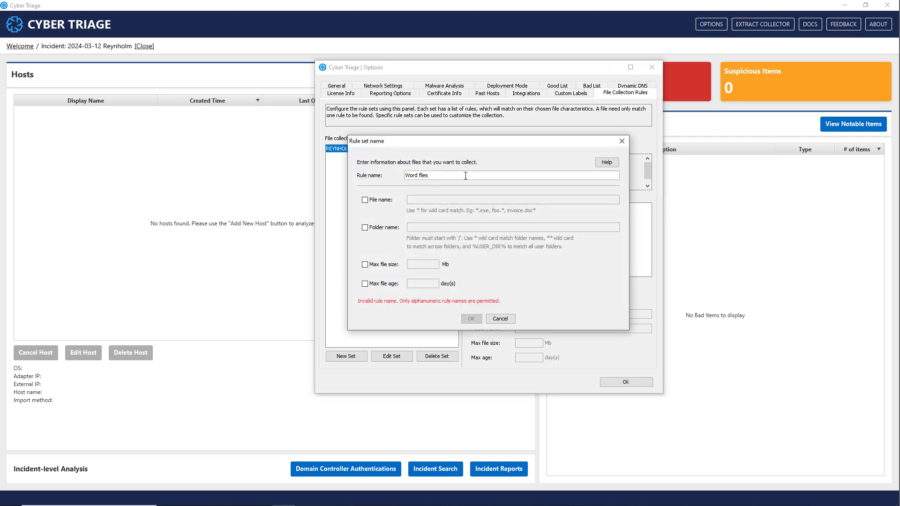
pyautogui.click(365, 199)
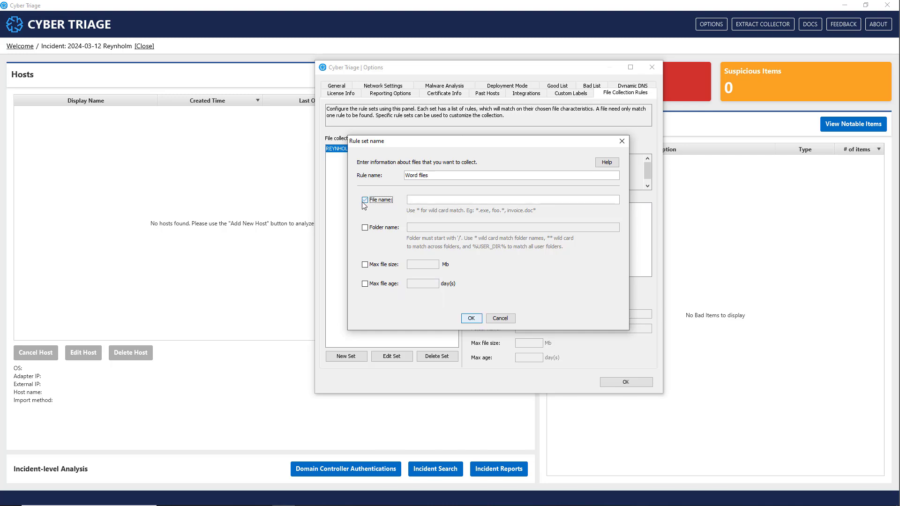
pyautogui.click(432, 200)
pyautogui.write('*.docx')
# Restrict the Word files rule to the investigated user's folder under /users/, ending the path with a * wildcard.
pyautogui.click(365, 227)
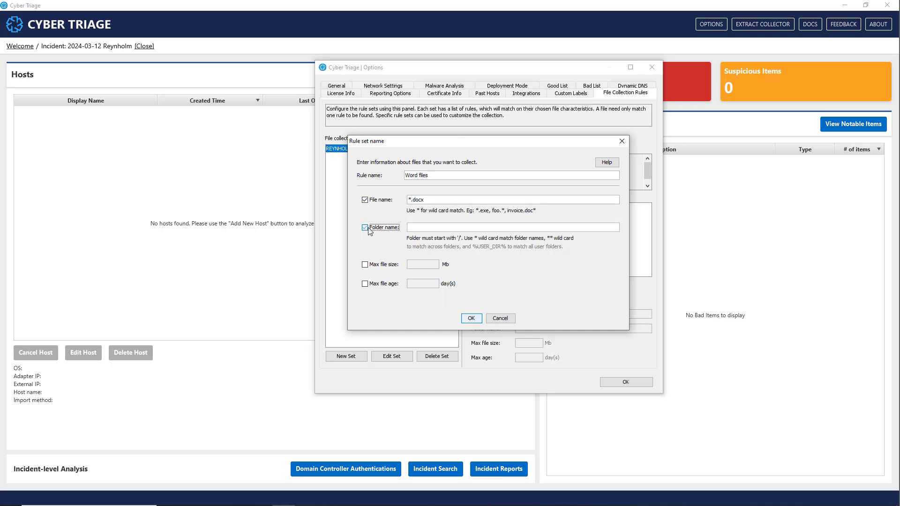
pyautogui.click(435, 227)
pyautogui.write('/users/douglas.reynholm/*')
# Limit the rule to a maximum file size of 100 MB and age of 90 days, then save the rule and options.
pyautogui.click(365, 265)
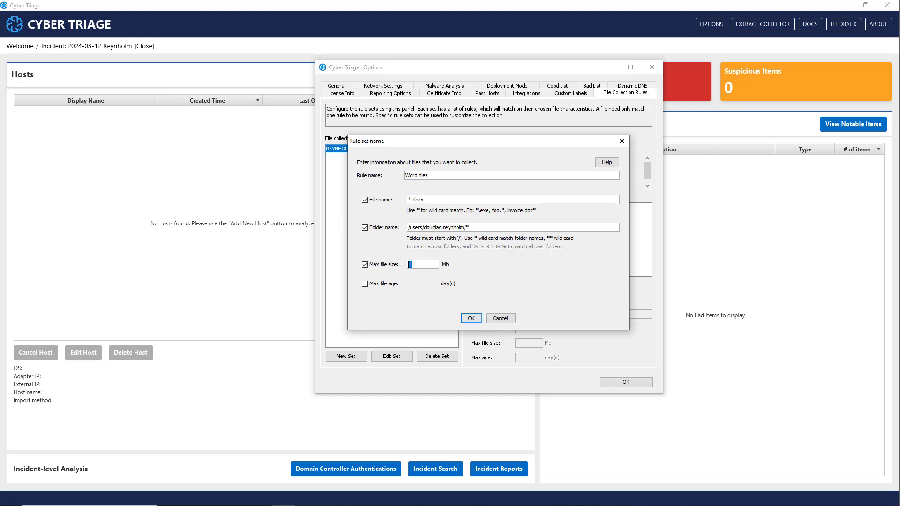
pyautogui.write('100')
pyautogui.click(366, 284)
pyautogui.click(425, 284)
pyautogui.press('BackSpace')
pyautogui.press('BackSpace')
pyautogui.write('90')
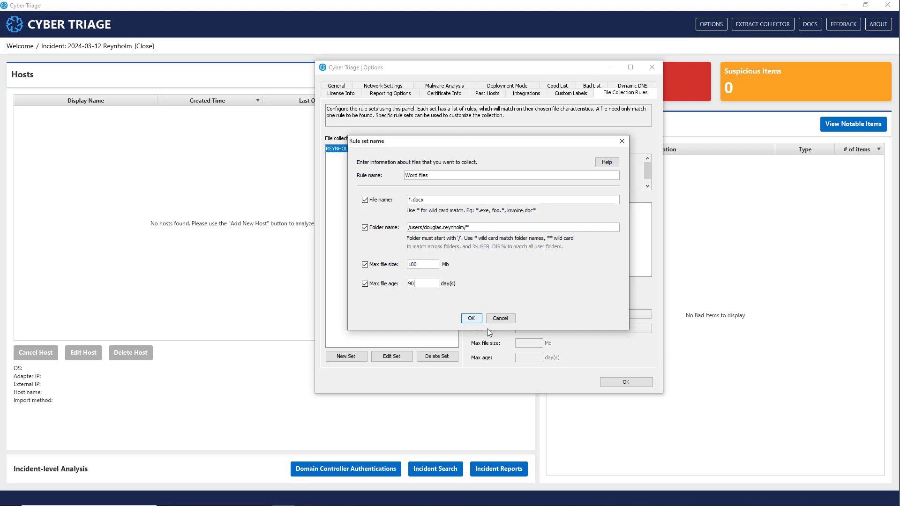
pyautogui.click(477, 321)
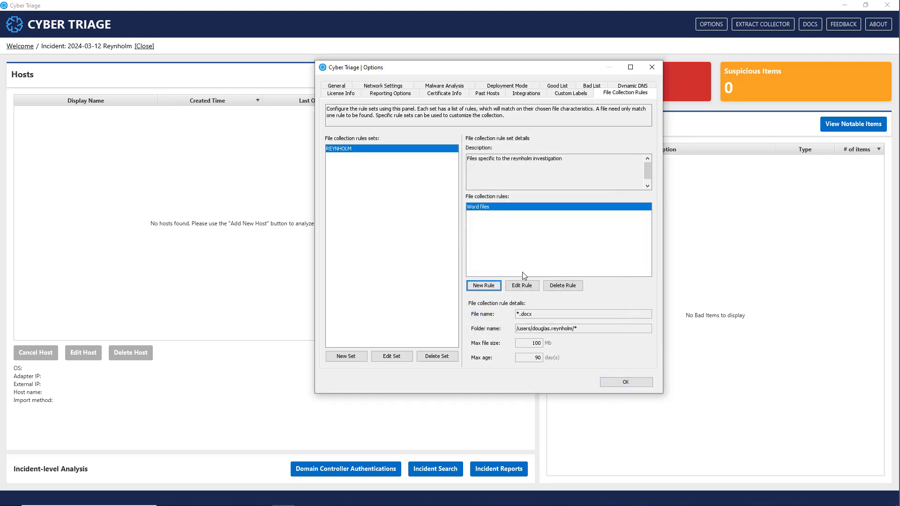
pyautogui.click(635, 382)
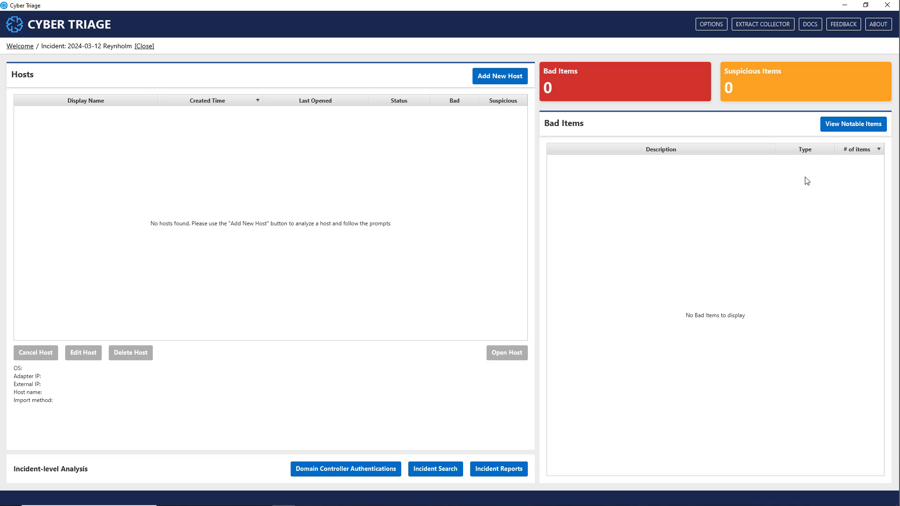
# Extract the Collector to the Evidence (E:) drive without a cloud storage upload configuration.
pyautogui.click(764, 25)
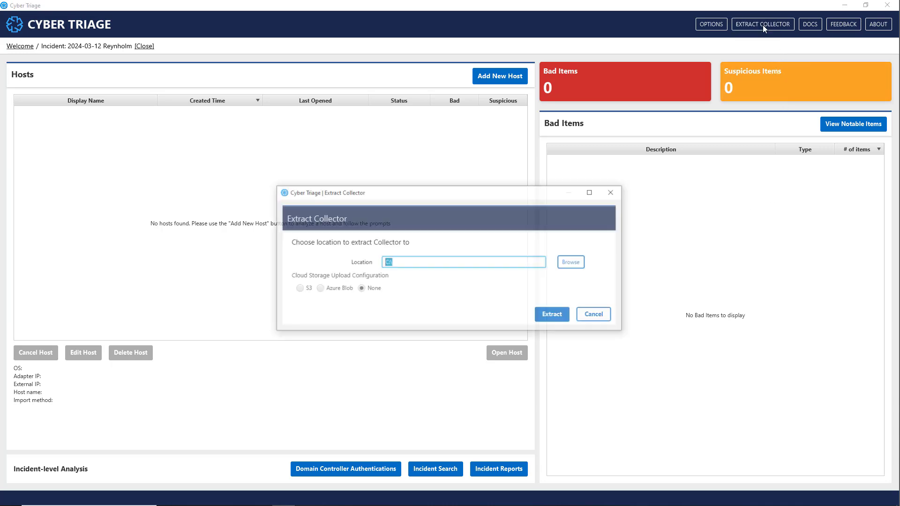
pyautogui.click(573, 263)
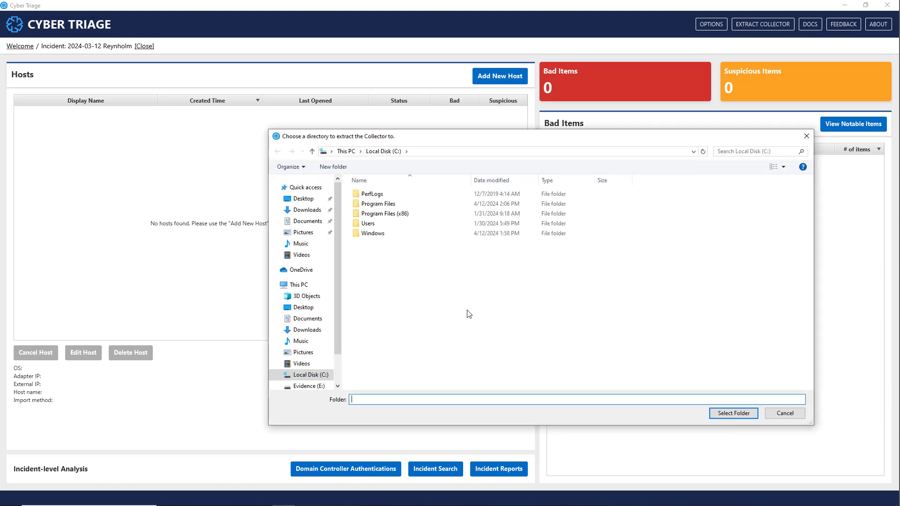
pyautogui.moveTo(340, 300); pyautogui.dragTo(341, 353)
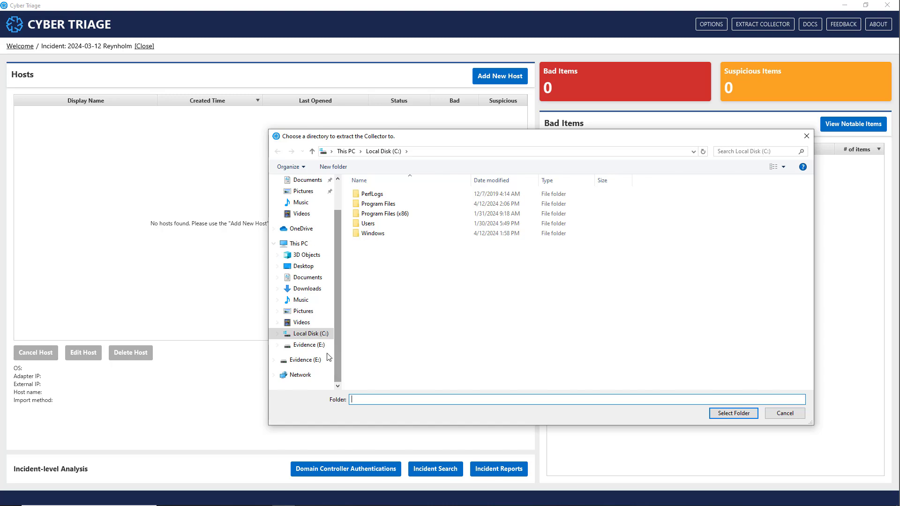
pyautogui.click(307, 345)
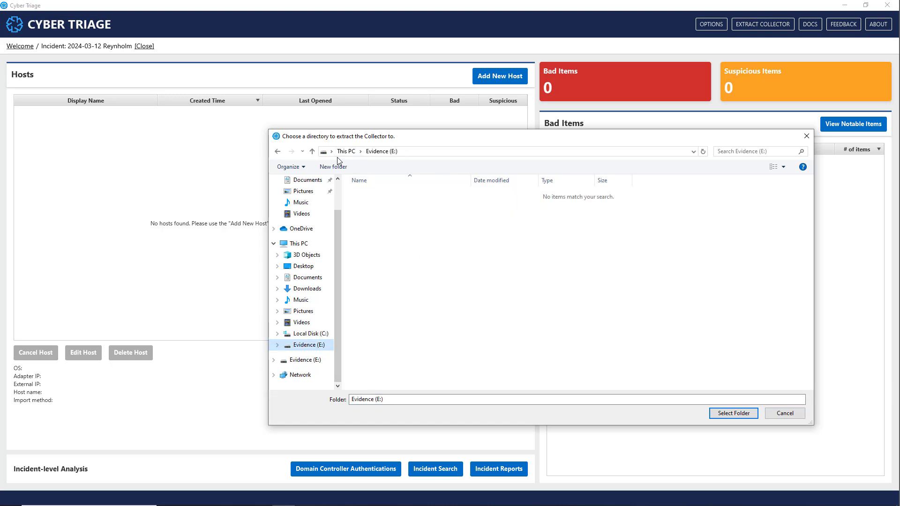
pyautogui.click(727, 414)
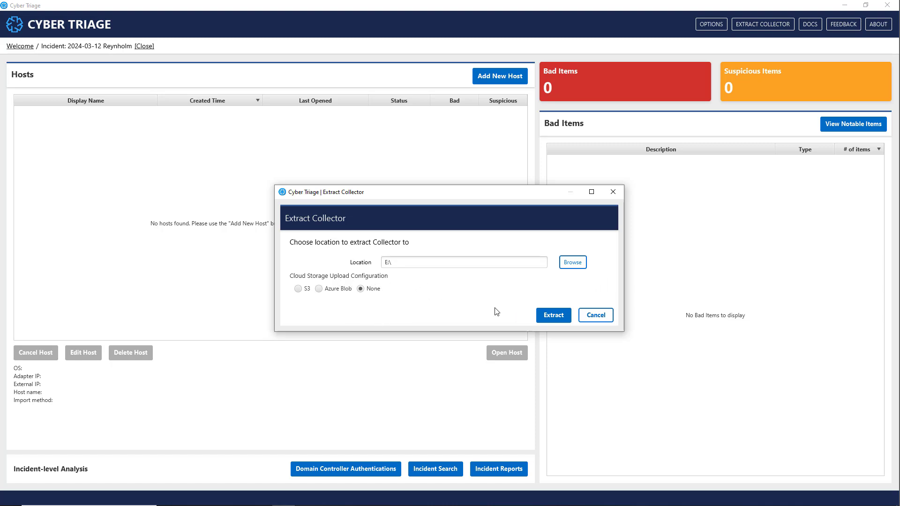
pyautogui.click(556, 321)
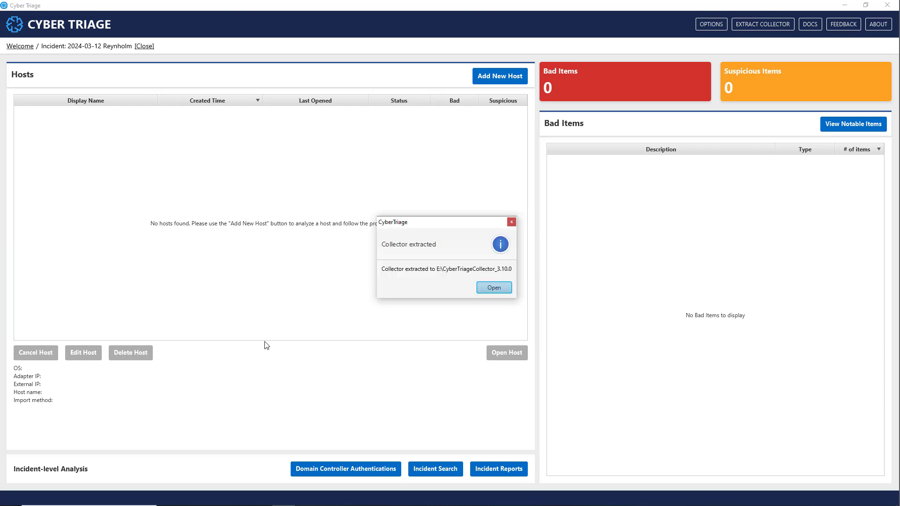
# Open the extracted CyberTriageCollector_3.10.0 folder and look over the CyberTriageCollectorGUI, config and filesets.yaml files.
pyautogui.click(503, 288)
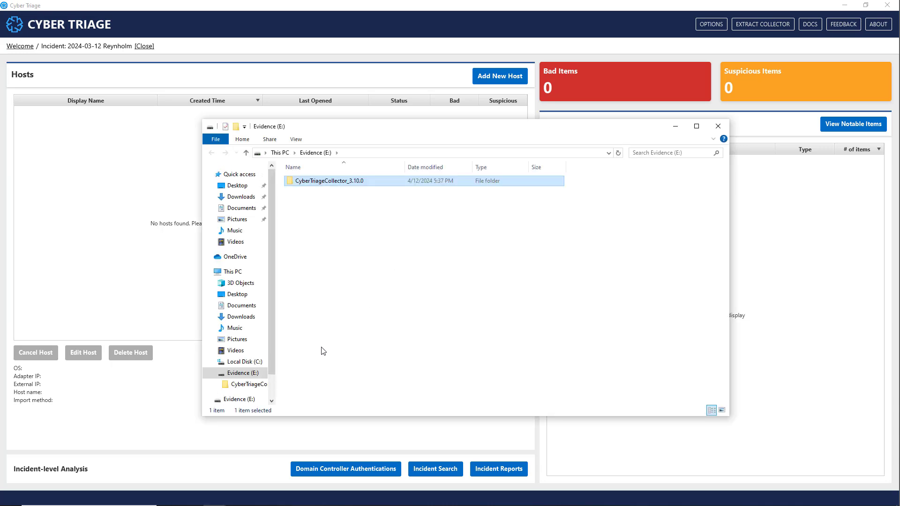
pyautogui.doubleClick(341, 181)
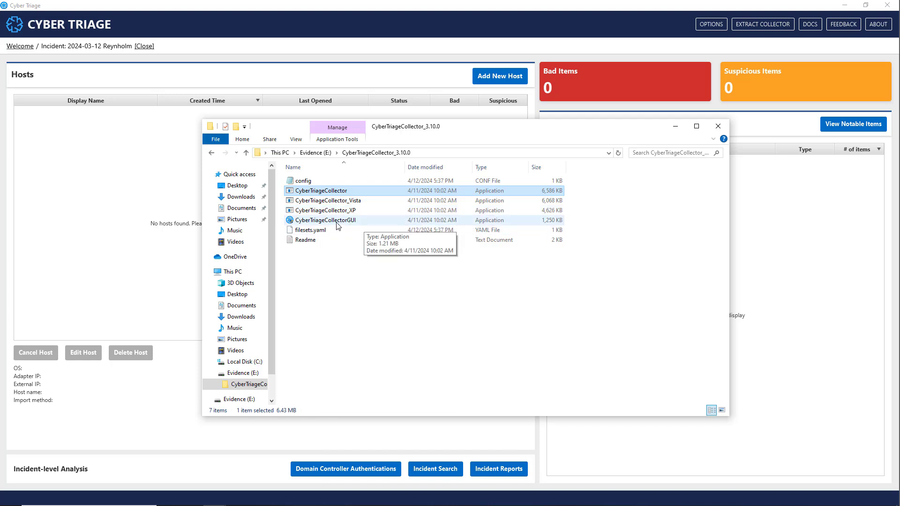
pyautogui.click(352, 224)
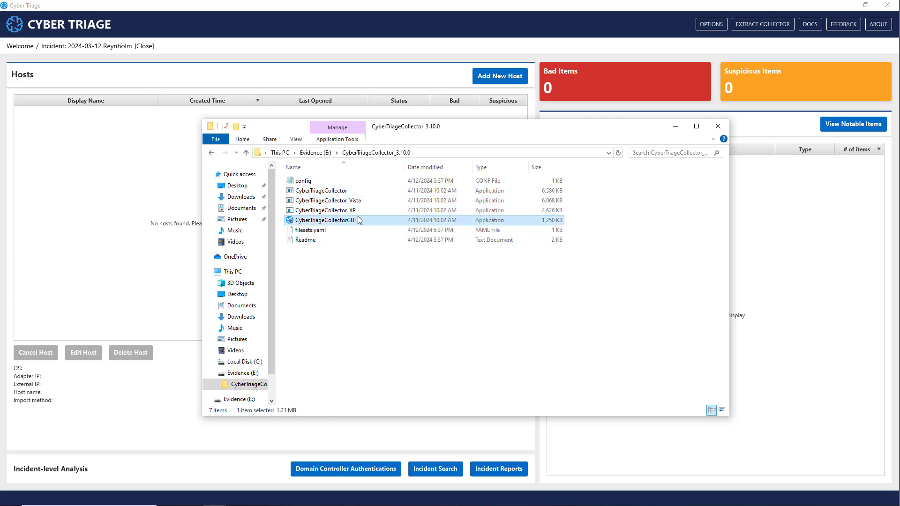
pyautogui.click(301, 183)
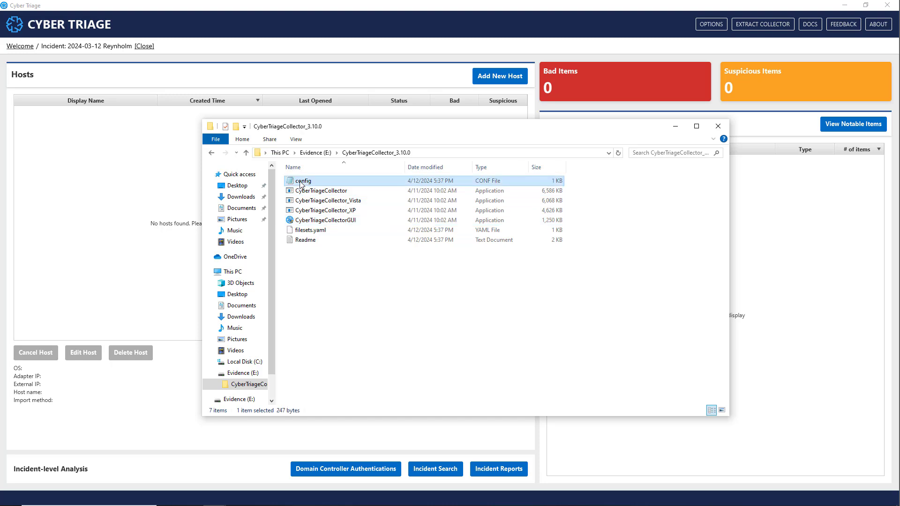
pyautogui.click(334, 233)
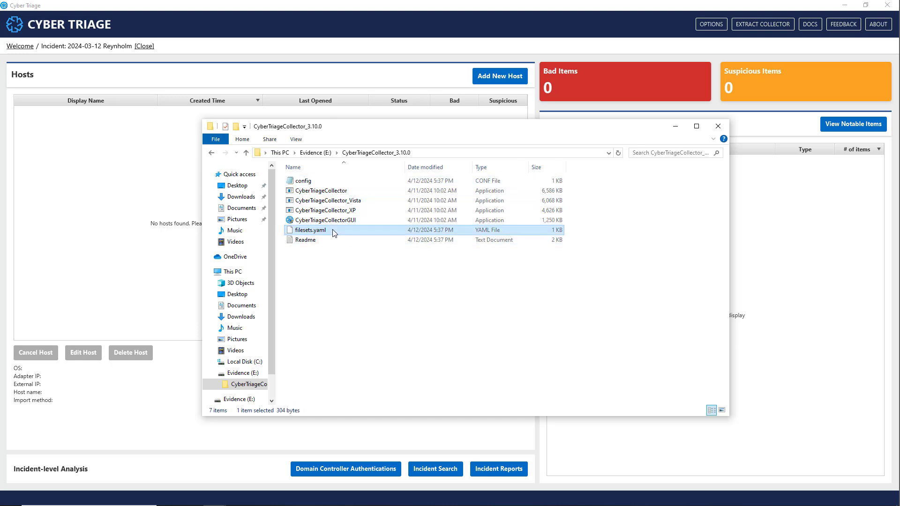
# Open filesets.yaml in Notepad, review the rule set name, description, file name and path entries, and close it.
pyautogui.rightClick(314, 233)
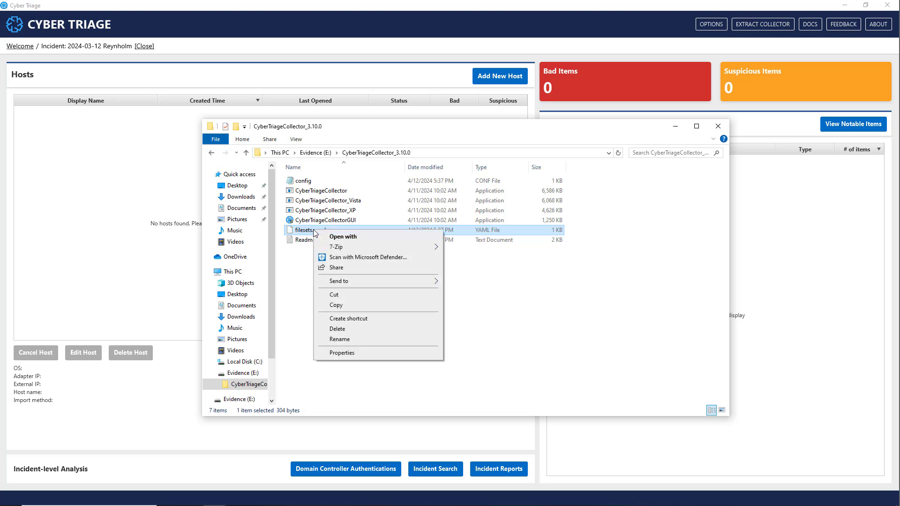
pyautogui.click(342, 236)
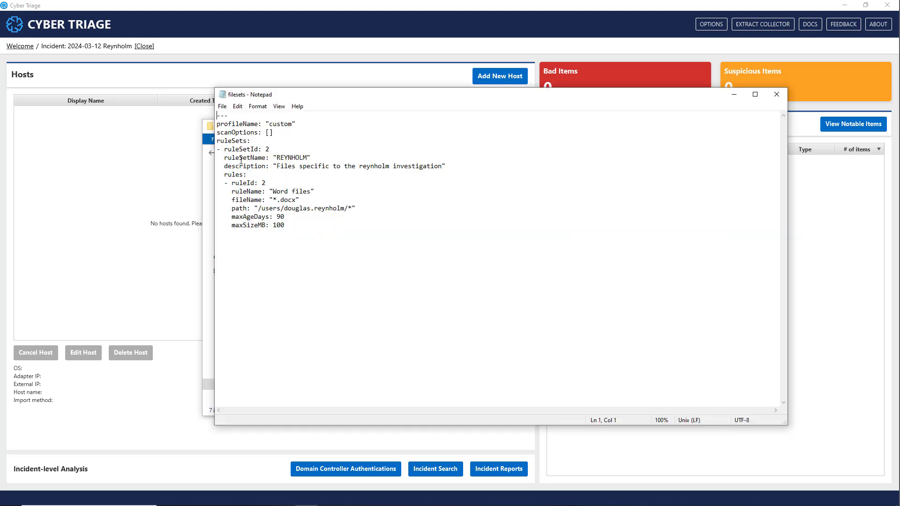
pyautogui.moveTo(228, 159); pyautogui.dragTo(329, 158)
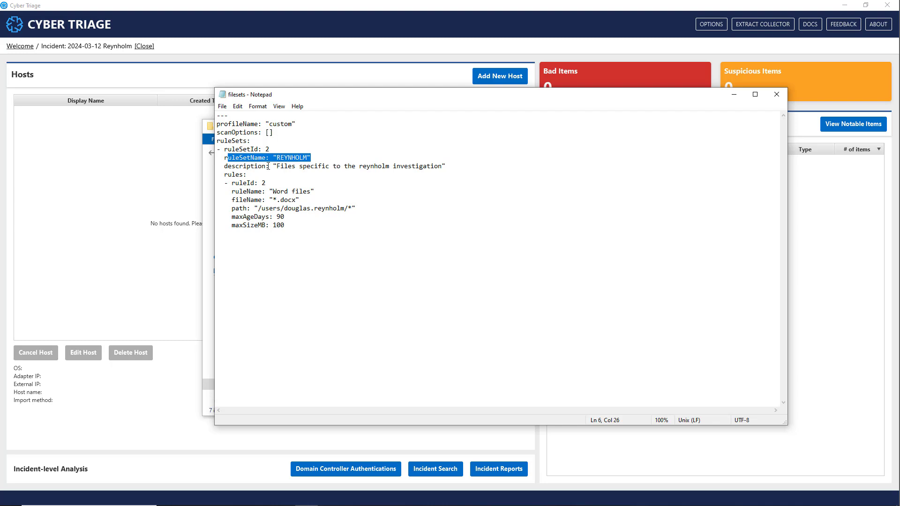
pyautogui.moveTo(243, 167); pyautogui.dragTo(447, 167)
pyautogui.click(265, 200)
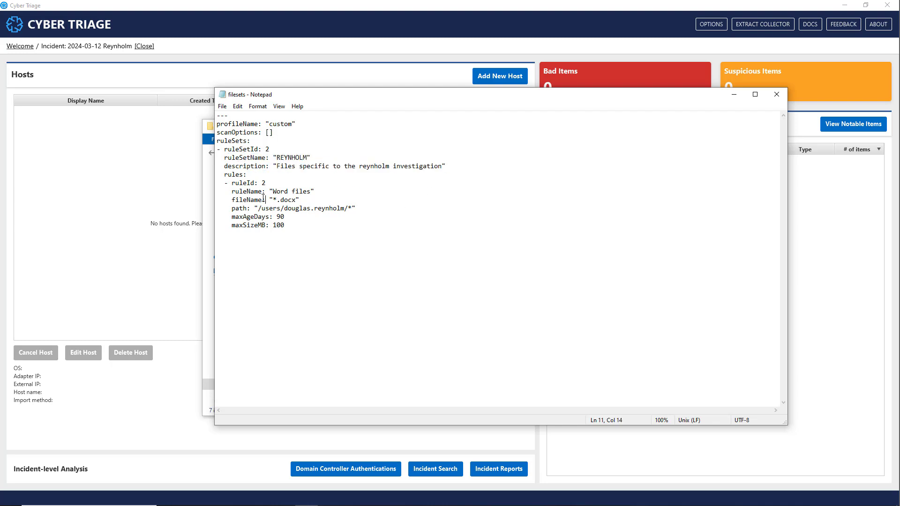
pyautogui.moveTo(232, 201); pyautogui.dragTo(324, 201)
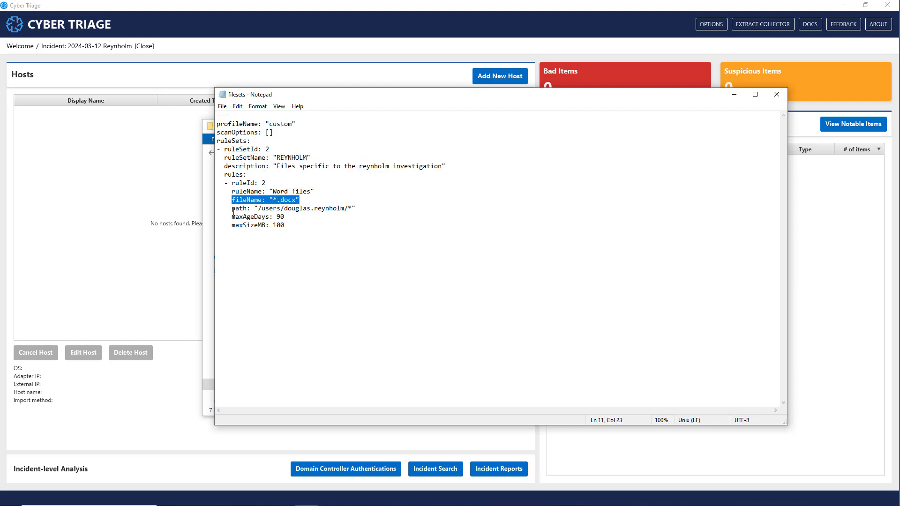
pyautogui.moveTo(231, 209); pyautogui.dragTo(381, 209)
pyautogui.doubleClick(516, 184)
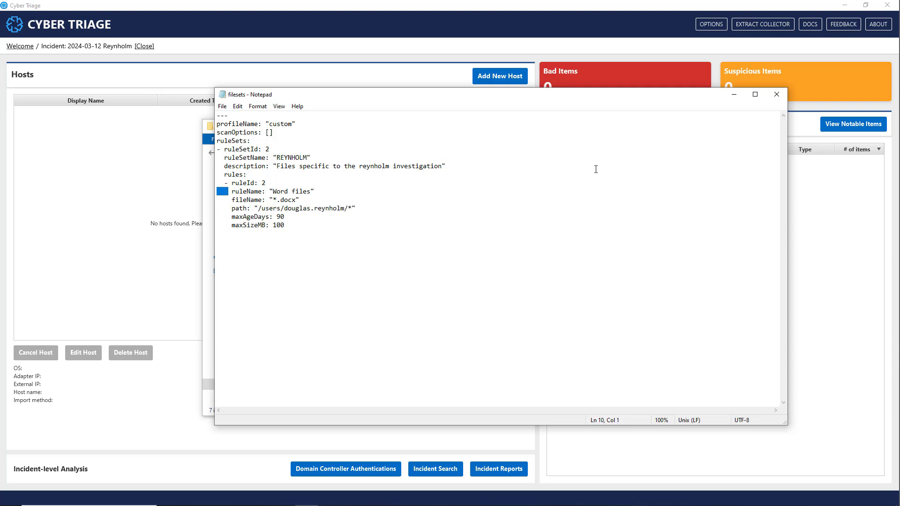
pyautogui.click(777, 95)
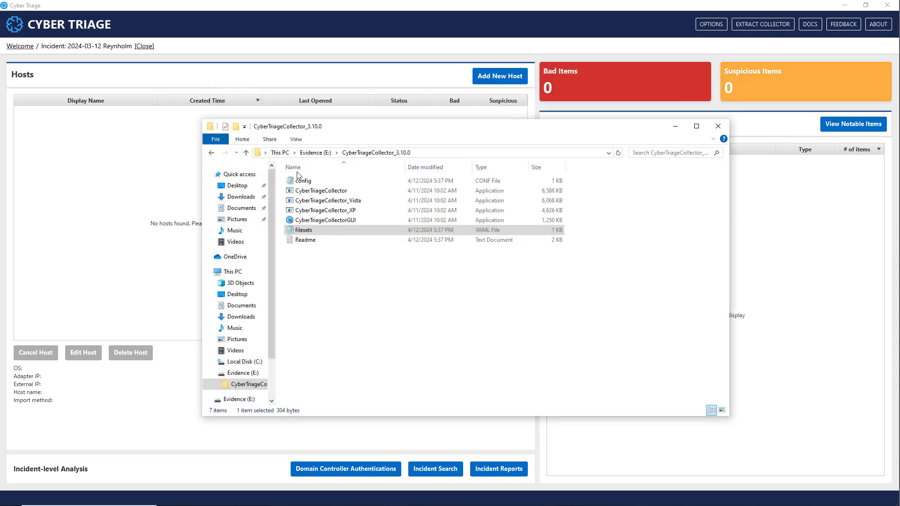
pyautogui.click(364, 301)
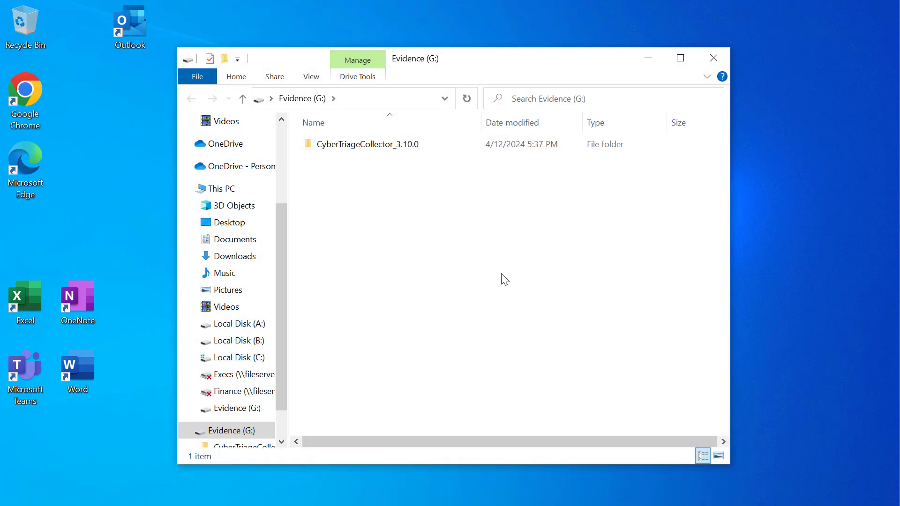
# Launch CyberTriageCollectorGUI from the CyberTriageCollector_3.10.0 folder on the target computer's Evidence (G:) drive and allow it to make changes.
pyautogui.doubleClick(350, 145)
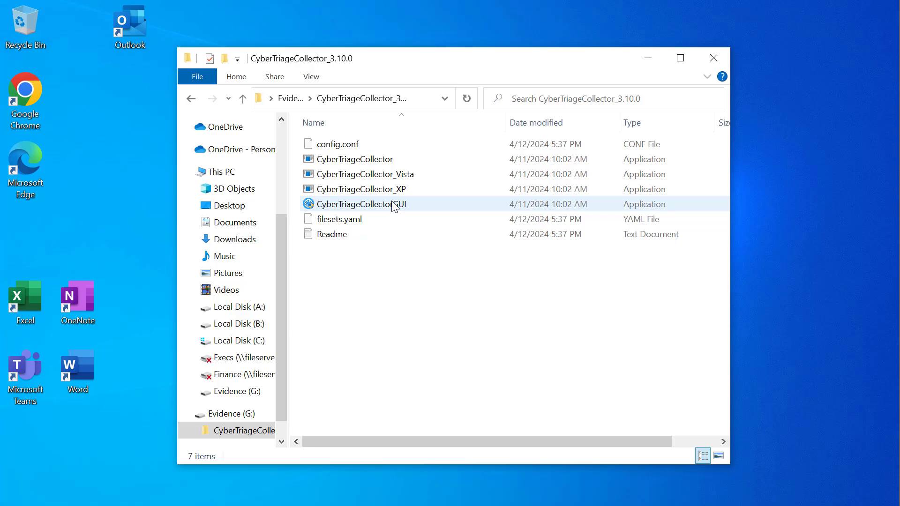
pyautogui.click(394, 207)
pyautogui.doubleClick(392, 204)
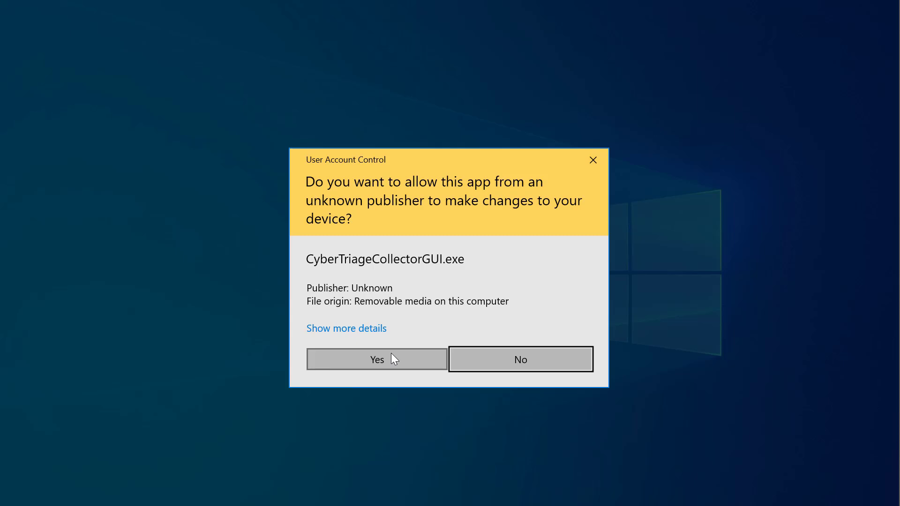
pyautogui.click(392, 358)
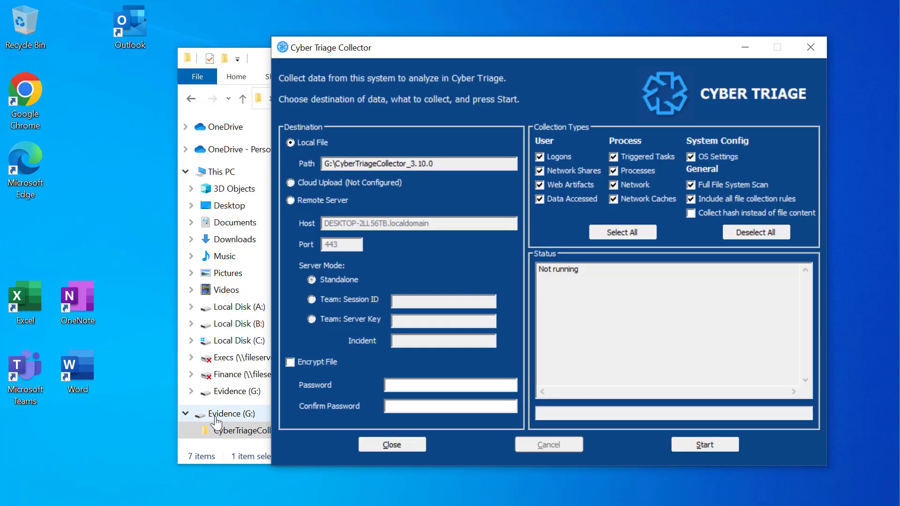
# Run the collection to the local path G:\CyberTriageCollector_3.10.0 with the preselected collection types, and close the Collector once it completes.
pyautogui.moveTo(537, 56); pyautogui.dragTo(564, 49)
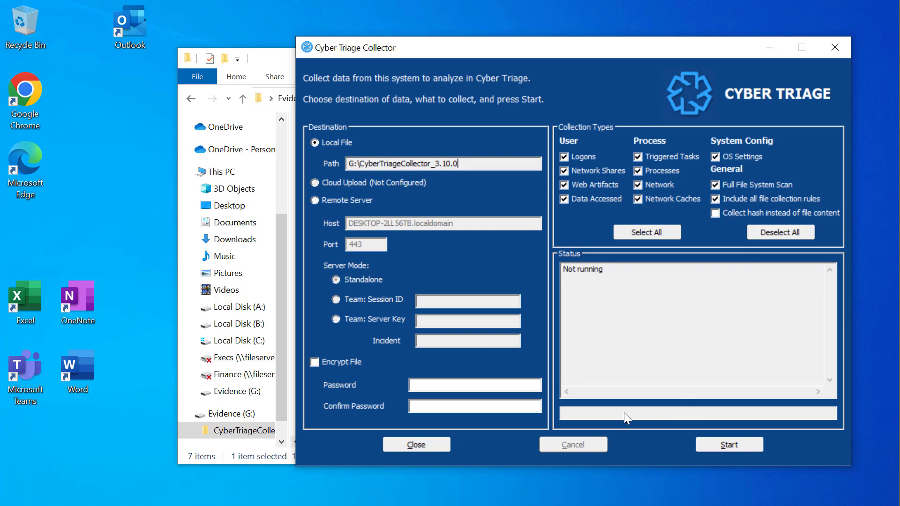
pyautogui.click(729, 443)
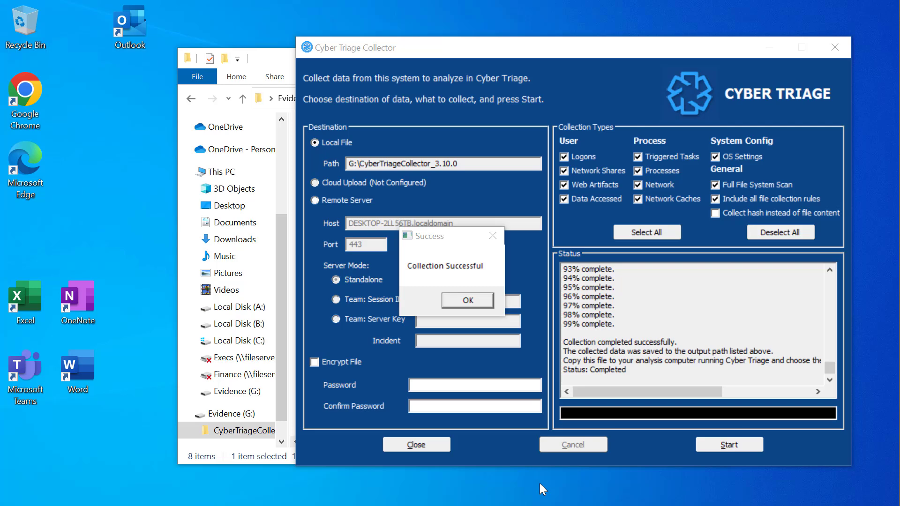
pyautogui.click(483, 302)
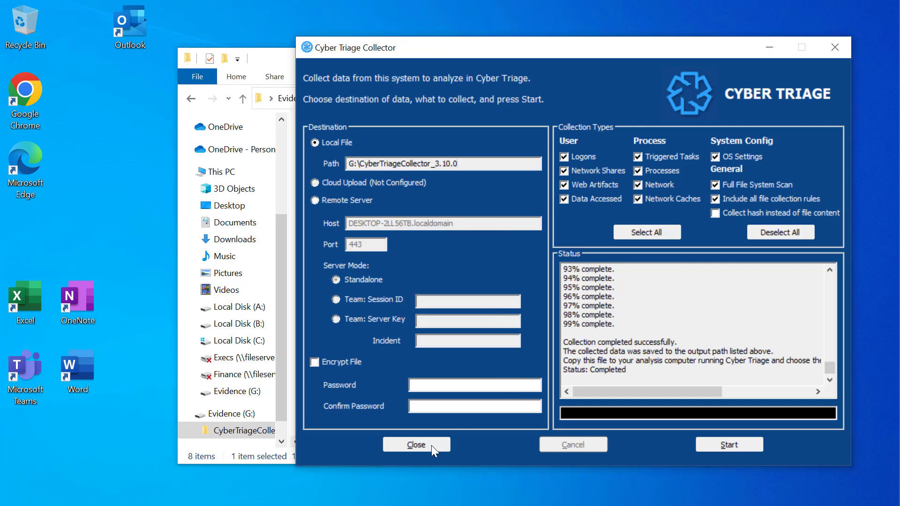
pyautogui.click(428, 446)
# Check the collected .json.gz file in the CyberTriageOutput folder and eject the Evidence (G:) drive from the target computer.
pyautogui.doubleClick(370, 251)
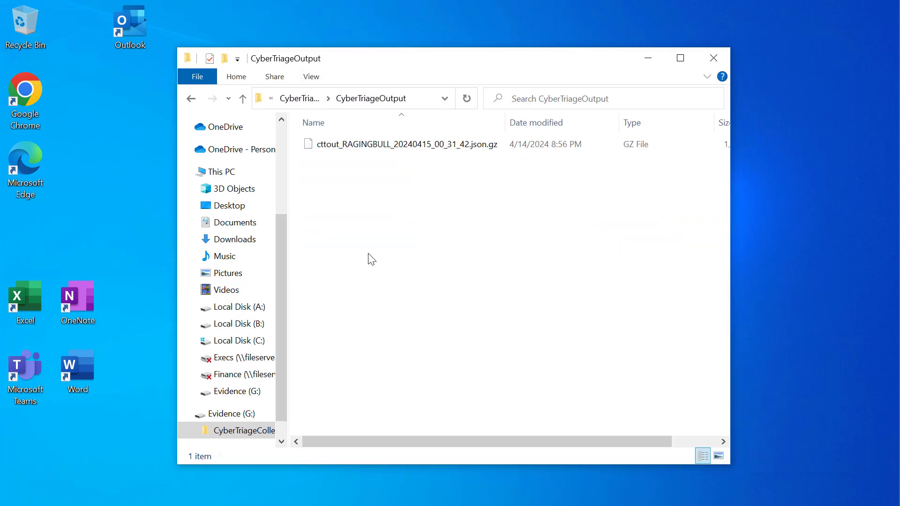
pyautogui.moveTo(412, 156)
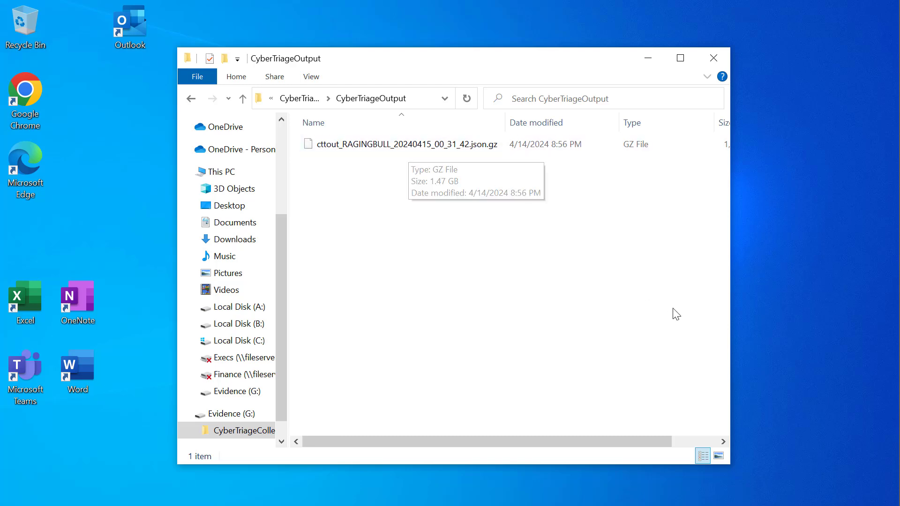
pyautogui.rightClick(242, 414)
pyautogui.click(315, 306)
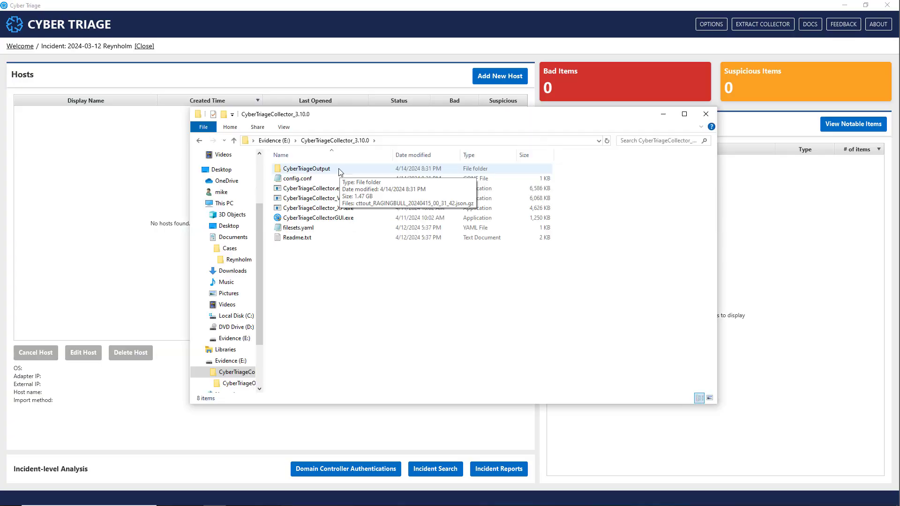
# Copy cttout_RAGINGBULL_20240415_00_31_42.json.gz from CyberTriageOutput on Evidence (E:) into Documents\Cases\Reynholm\exhibits on the analysis computer.
pyautogui.click(340, 170)
pyautogui.doubleClick(340, 170)
pyautogui.click(341, 170)
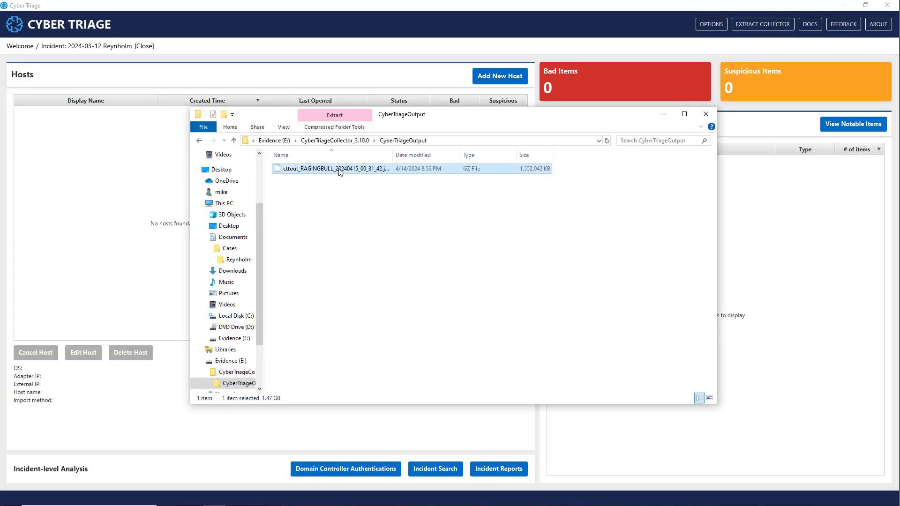
pyautogui.click(227, 249)
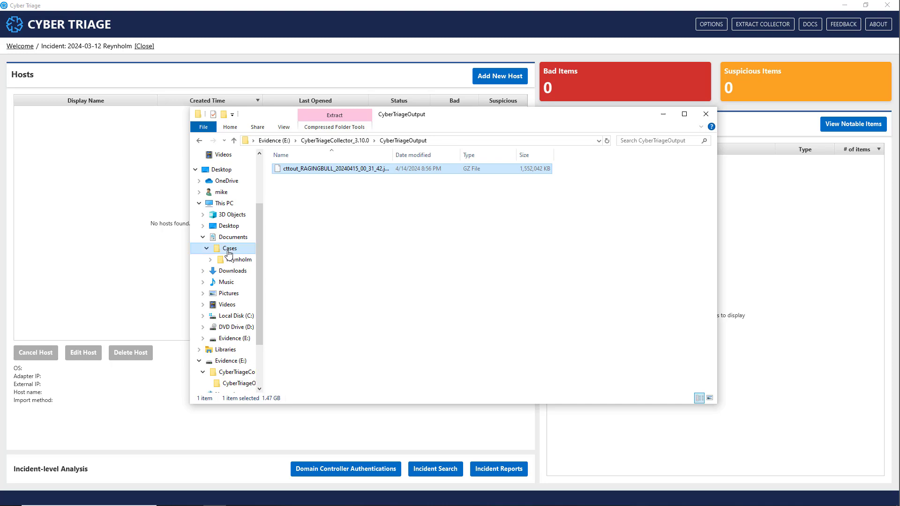
pyautogui.doubleClick(299, 169)
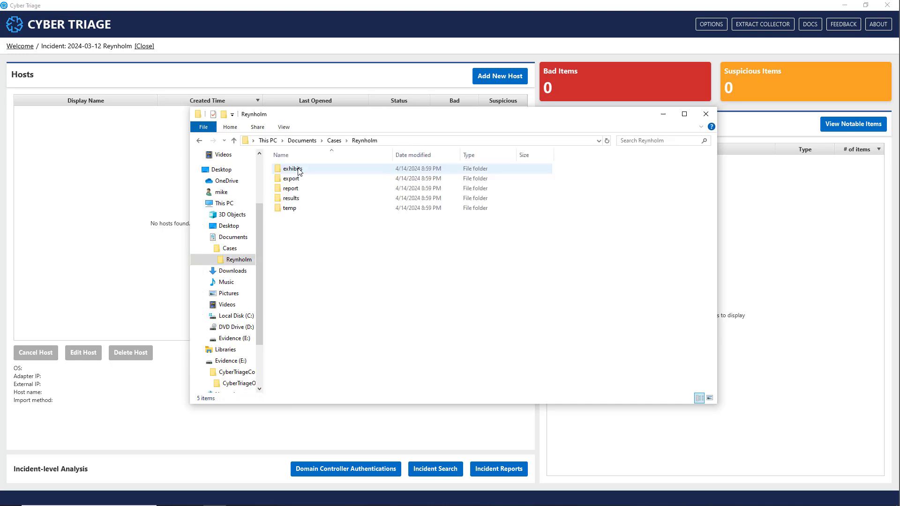
pyautogui.click(299, 171)
pyautogui.doubleClick(299, 170)
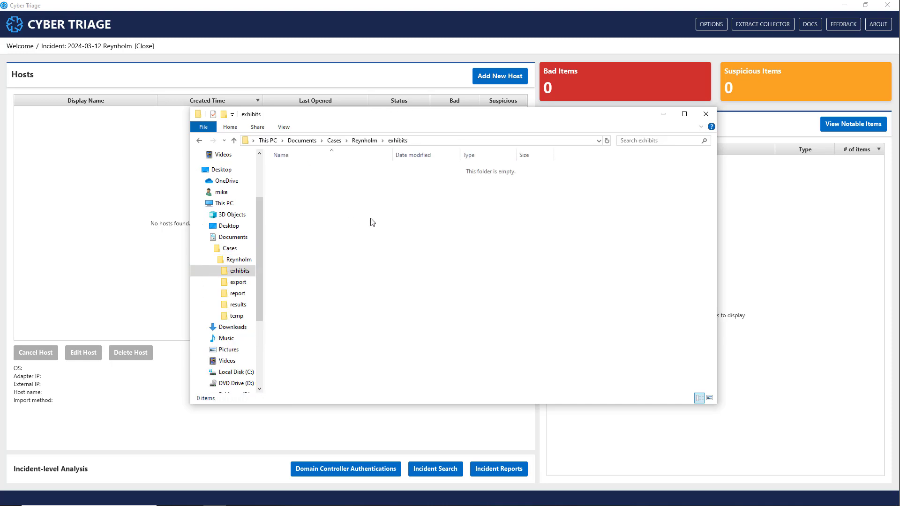
pyautogui.hotkey('ctrl', 'v')
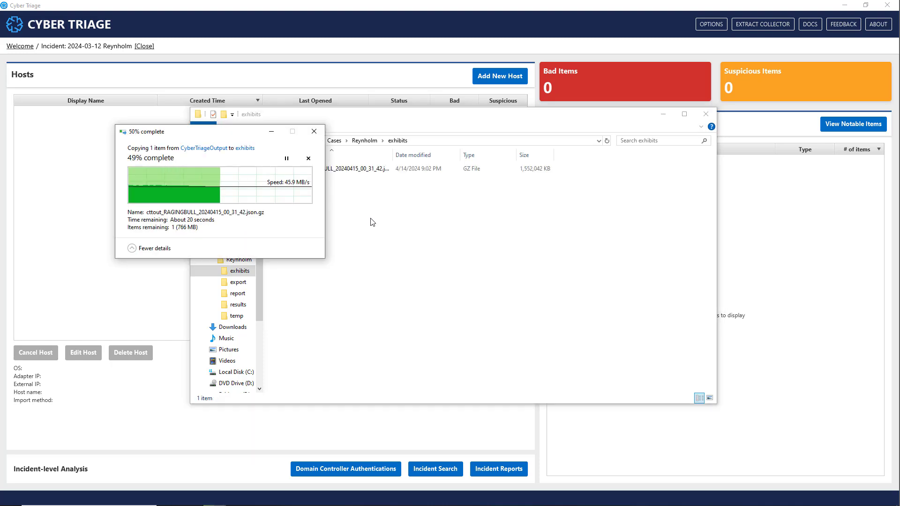
# In Cyber Triage, add a new host from a Cyber Triage File, using cttout_RAGINGBULL_20240415_00_31_42.json.gz in Cases\Reynholm\exhibits as the single source file.
pyautogui.click(510, 7)
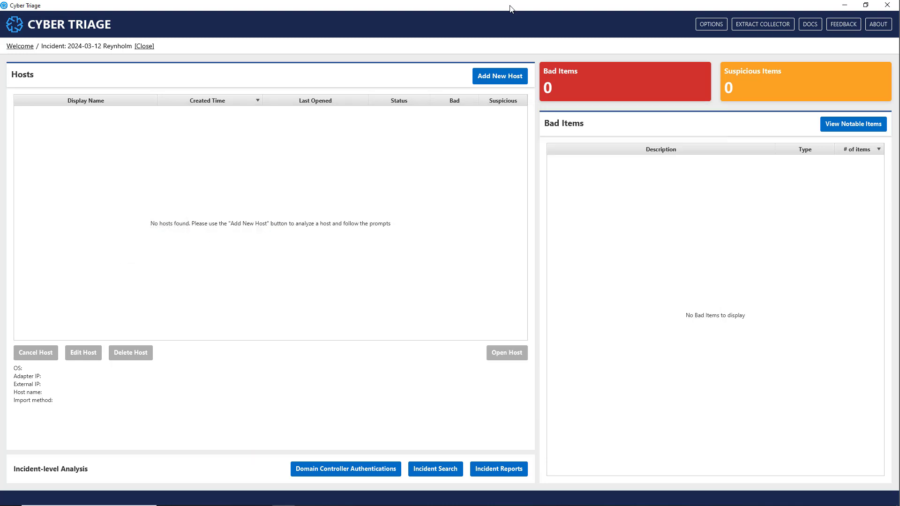
pyautogui.click(506, 80)
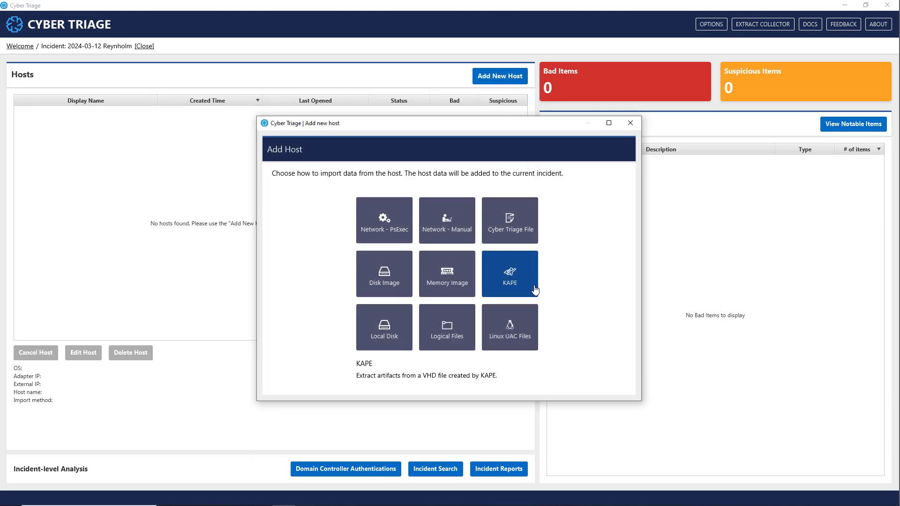
pyautogui.click(513, 230)
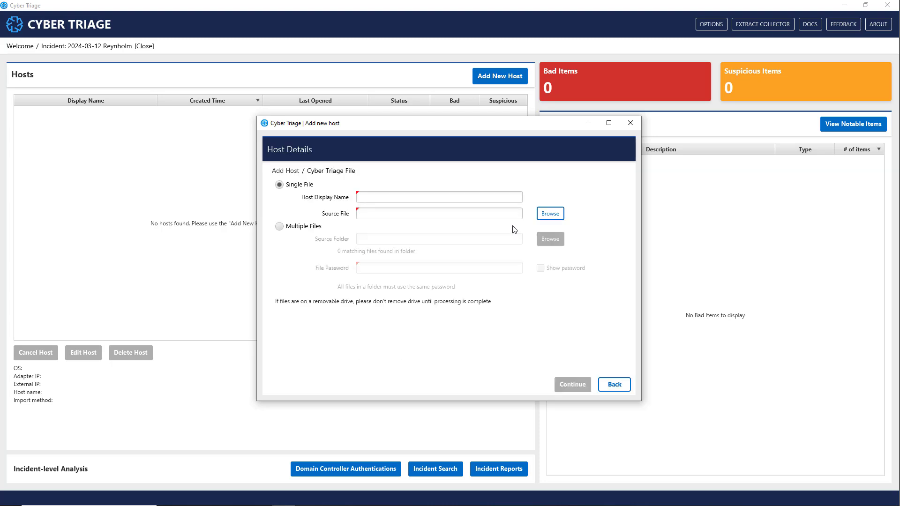
pyautogui.click(550, 216)
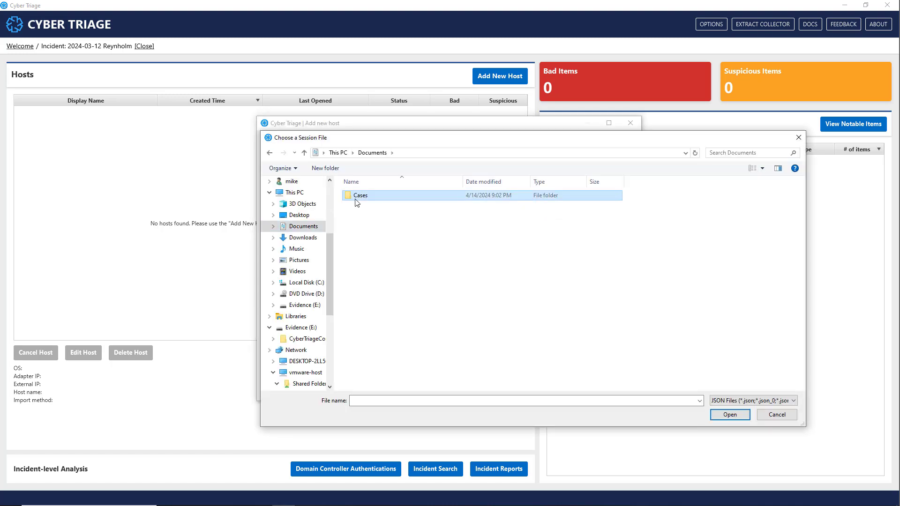
pyautogui.doubleClick(357, 197)
pyautogui.doubleClick(357, 198)
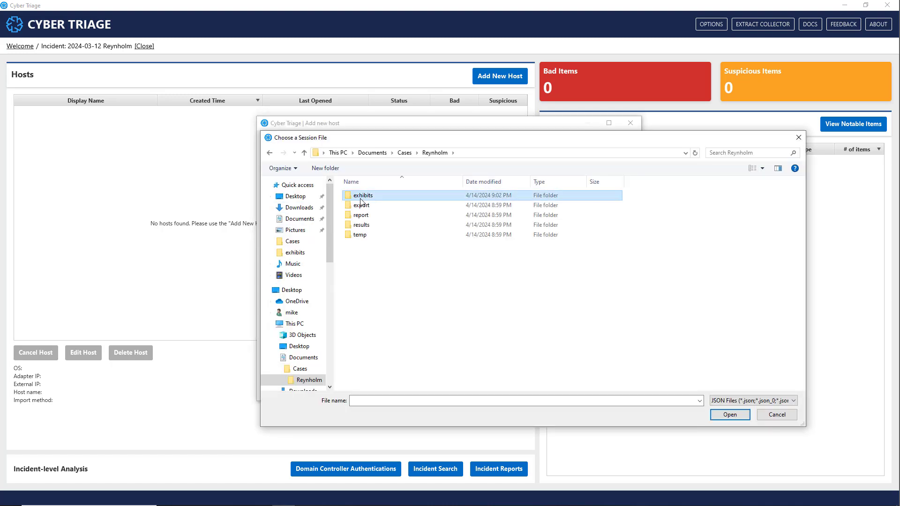
pyautogui.doubleClick(358, 197)
pyautogui.click(361, 199)
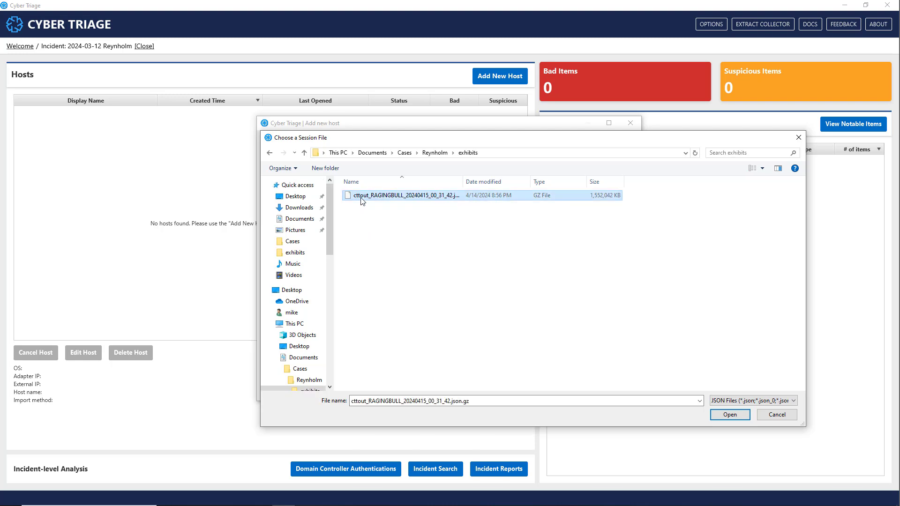
pyautogui.click(730, 414)
# Name the host RAGINGBULL and start adding it, keeping MD5 malware queries and upload of unseen files to the server for analysis.
pyautogui.write('RAGINGBULL')
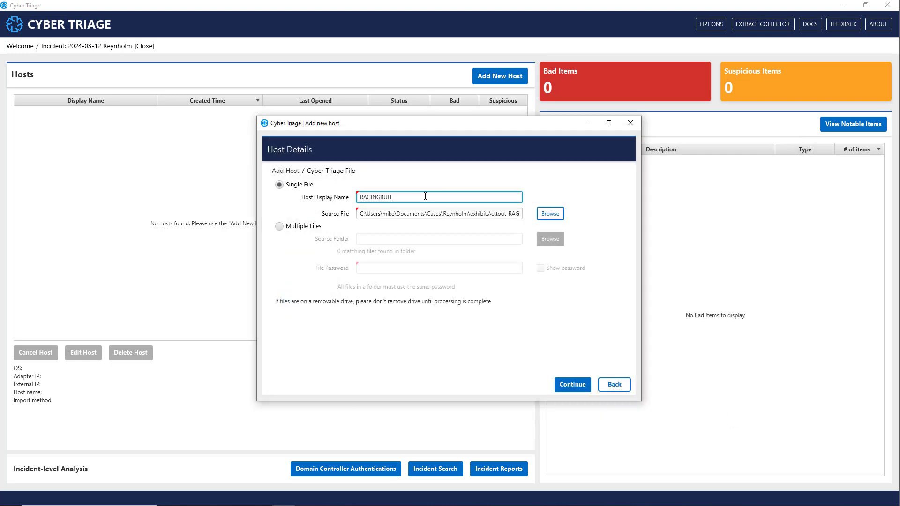
pyautogui.click(573, 385)
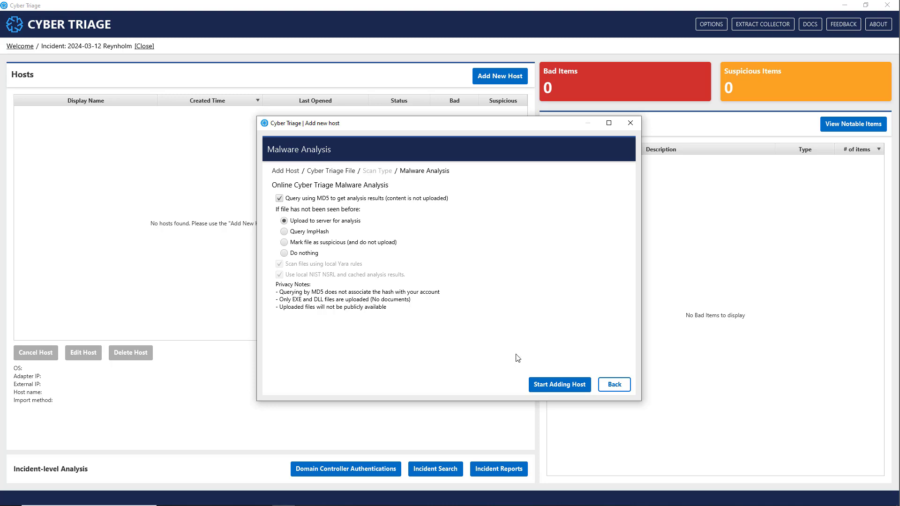
pyautogui.click(559, 386)
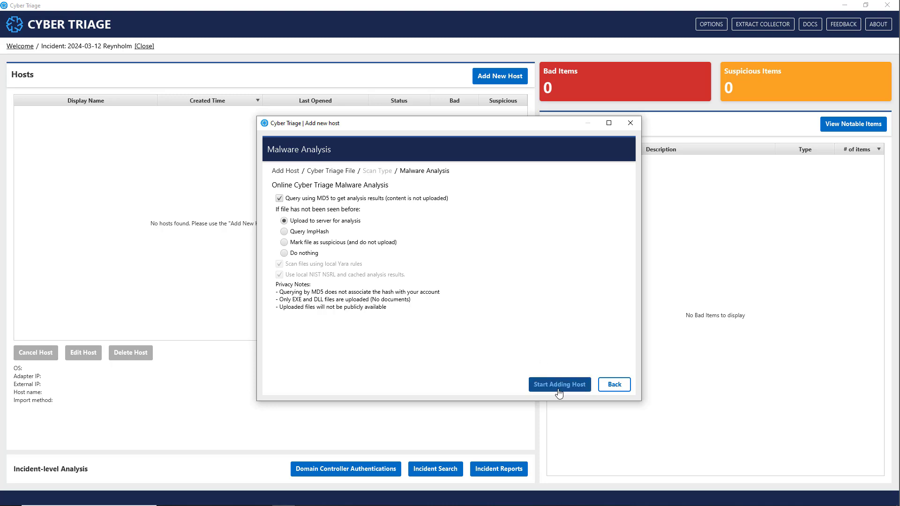